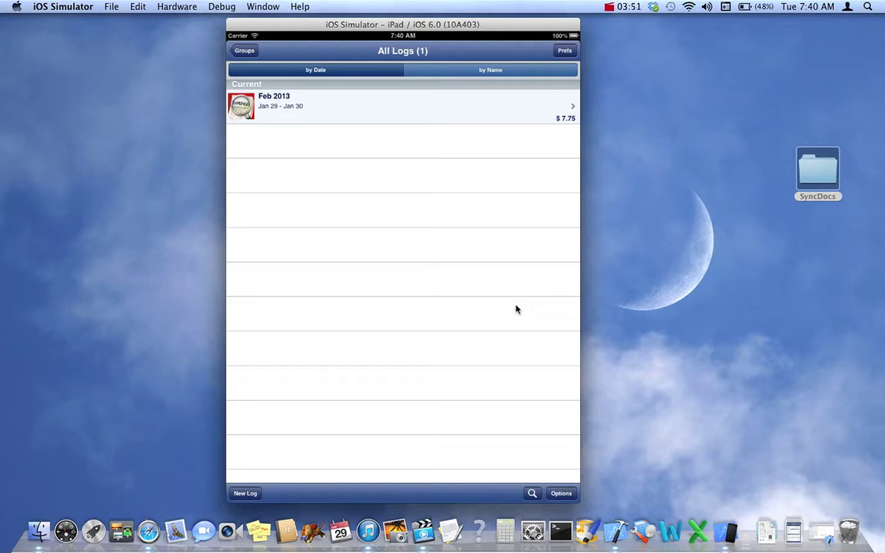
Step: Launch SyncDocs from the SyncDocs folder on the desktop, reposition its window, and close the folder window
{"action": "left_click", "coordinate": [804, 175]}
{"action": "double_click", "coordinate": [804, 175]}
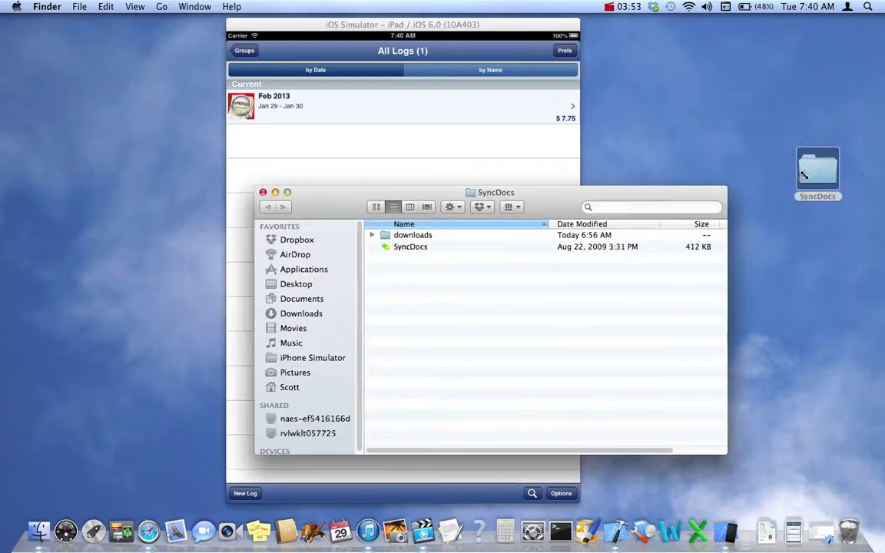
{"action": "double_click", "coordinate": [413, 247]}
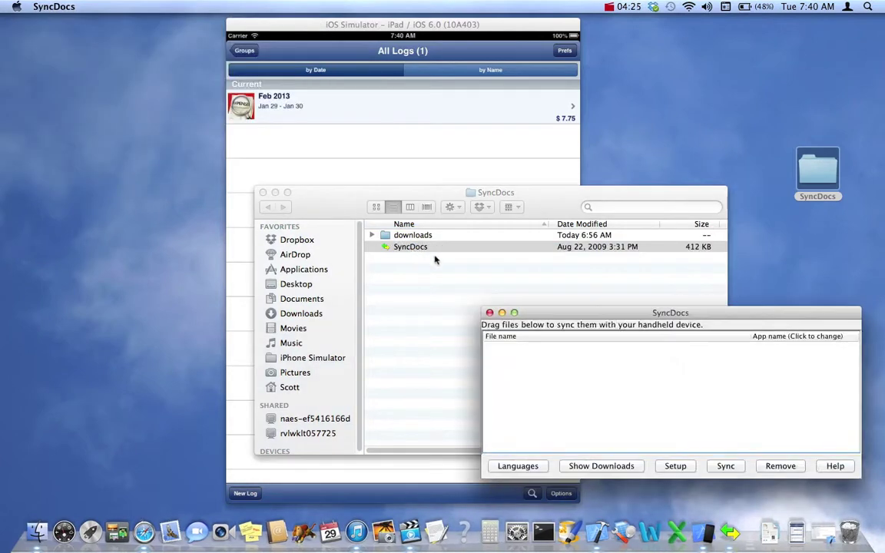
{"action": "left_click_drag", "start_coordinate": [540, 314], "coordinate": [547, 288]}
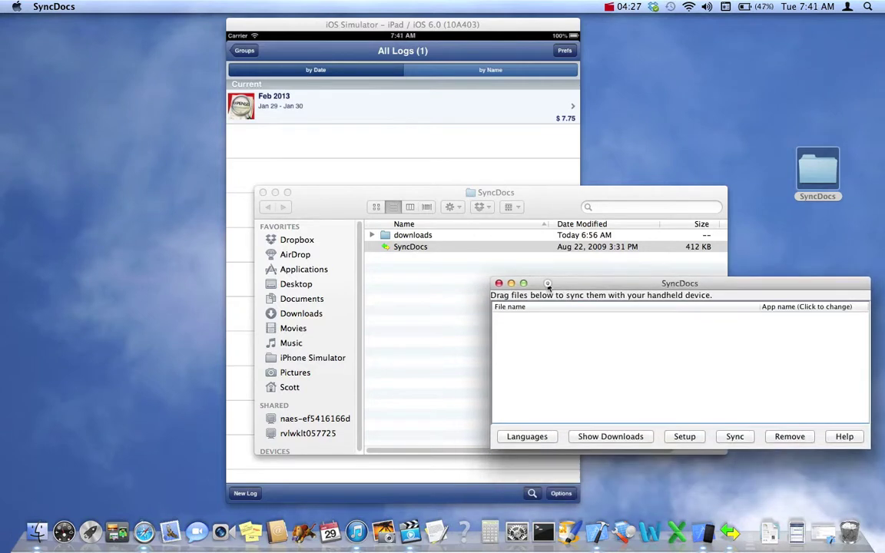
{"action": "left_click", "coordinate": [281, 192]}
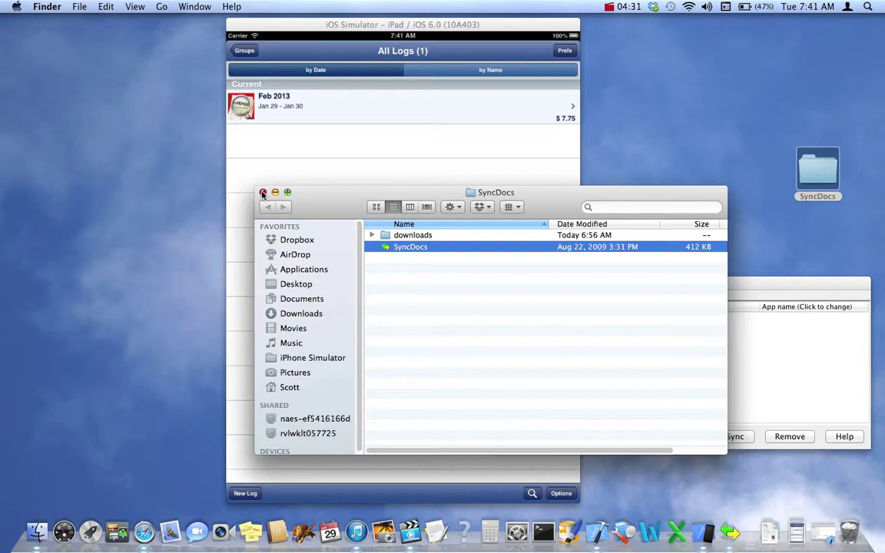
{"action": "left_click", "coordinate": [262, 193]}
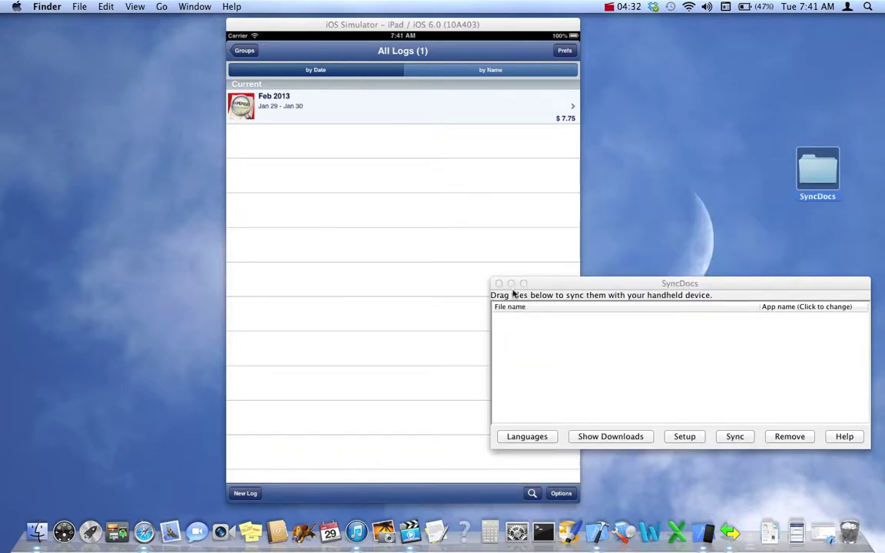
Step: Export all entries of the Feb 2013 log as CSV to the SyncDocs._http._tcp.local. service and mark the log as submitted
{"action": "left_click", "coordinate": [399, 200]}
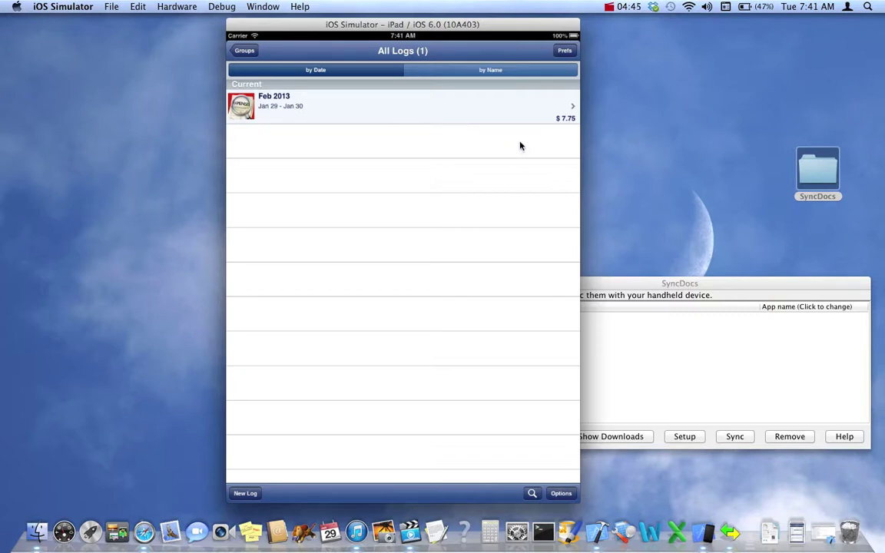
{"action": "left_click", "coordinate": [469, 109]}
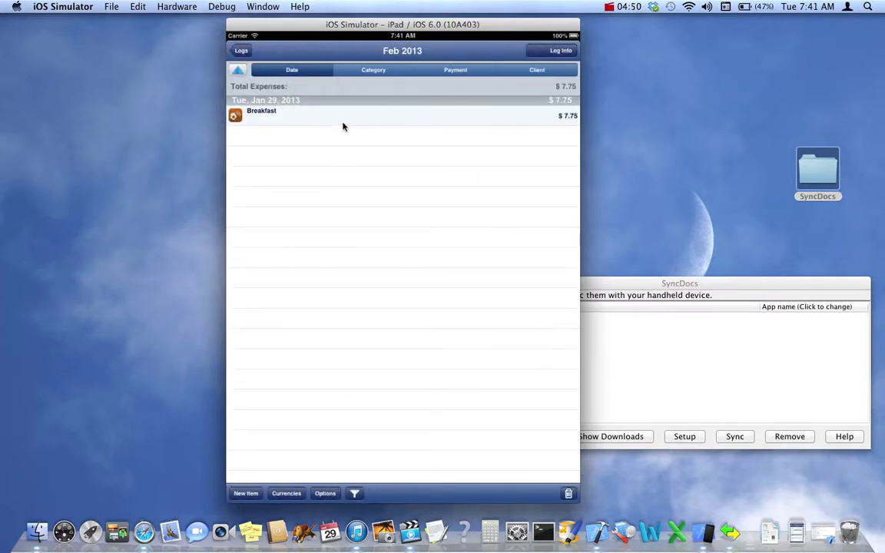
{"action": "left_click", "coordinate": [325, 495]}
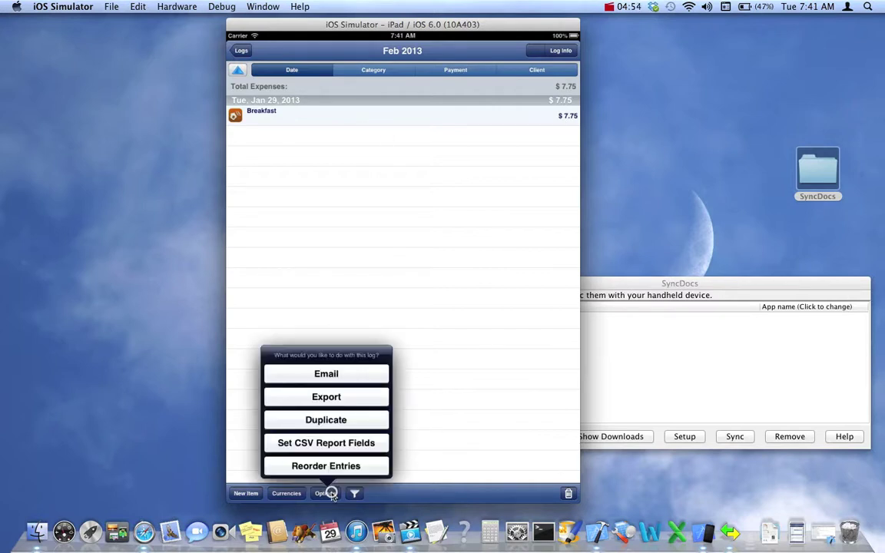
{"action": "left_click", "coordinate": [343, 397]}
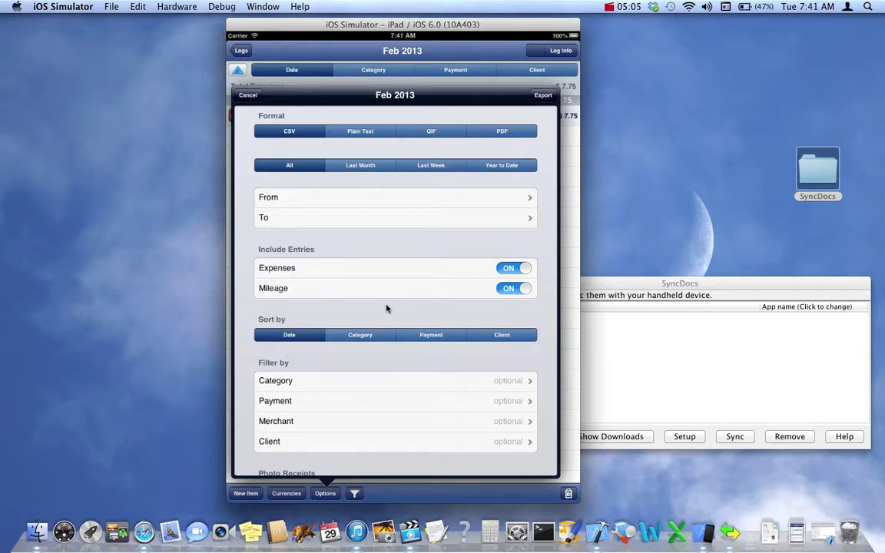
{"action": "left_click_drag", "start_coordinate": [412, 402], "coordinate": [432, 256]}
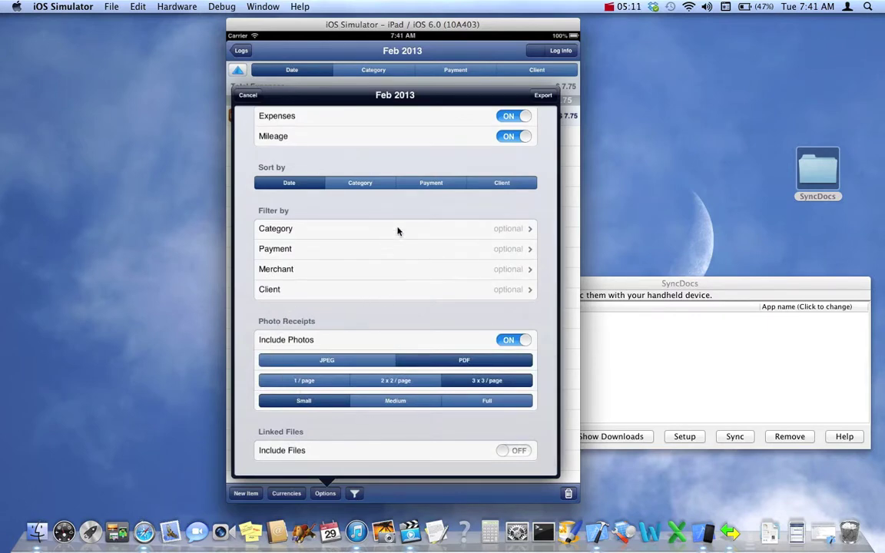
{"action": "left_click_drag", "start_coordinate": [398, 210], "coordinate": [429, 371]}
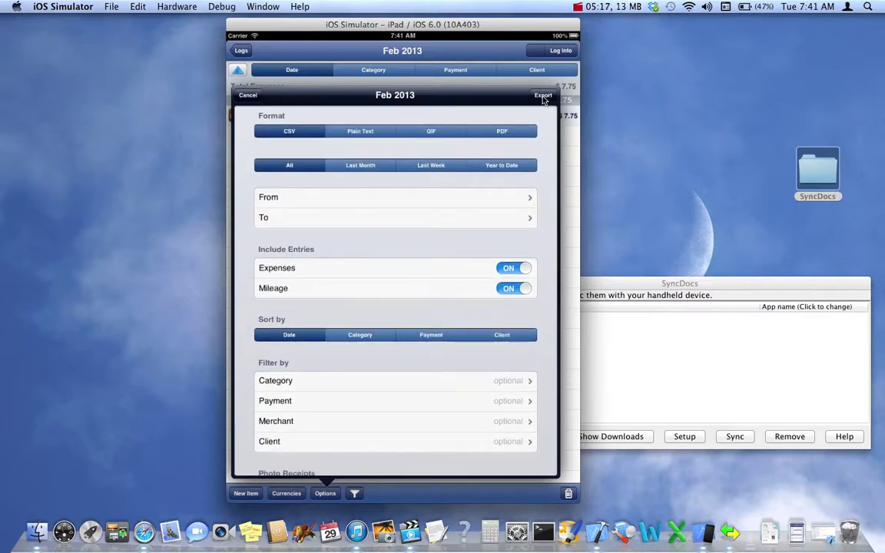
{"action": "left_click", "coordinate": [542, 96]}
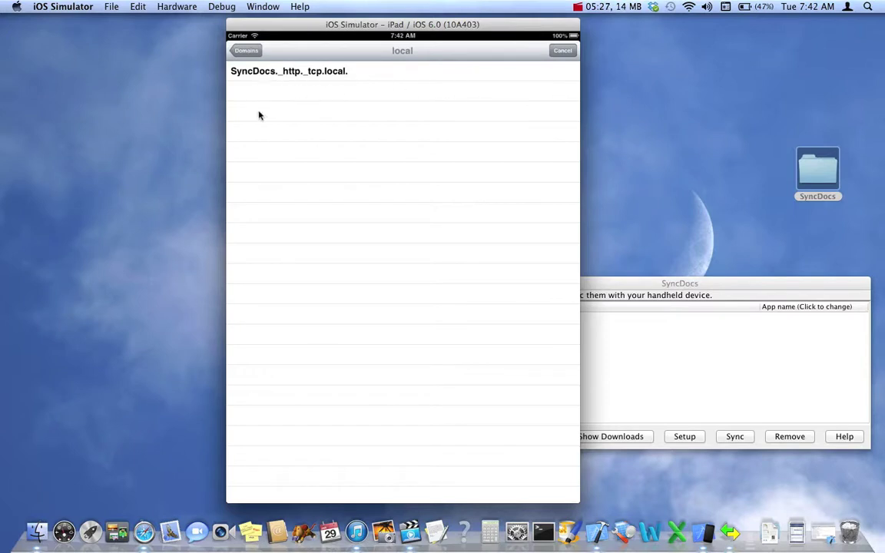
{"action": "left_click", "coordinate": [272, 72]}
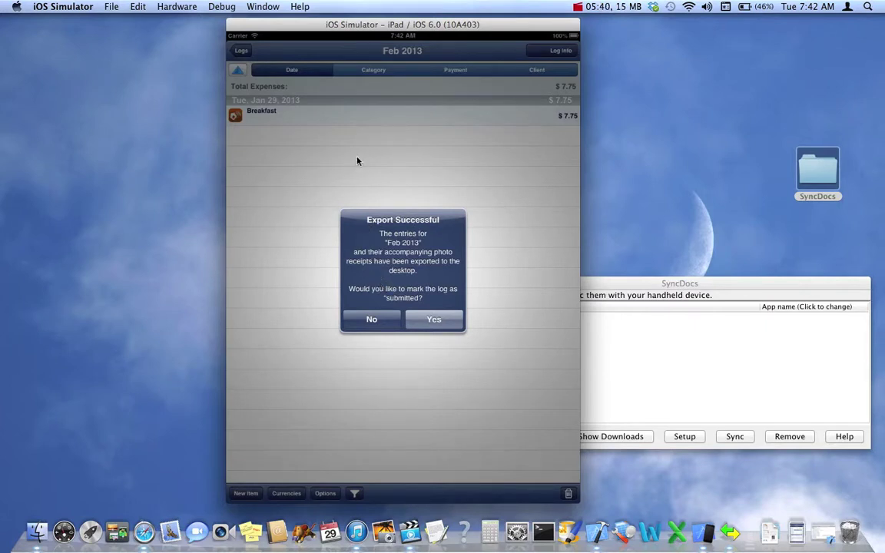
{"action": "left_click", "coordinate": [432, 321]}
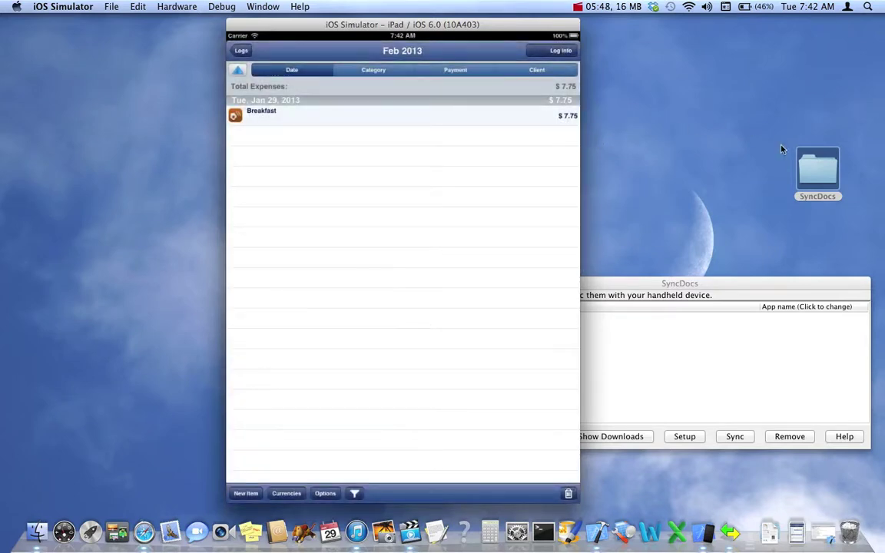
Step: Examine the exported XpenseTracker-Feb2013 folder in the SyncDocs downloads folder, and close the folder window
{"action": "double_click", "coordinate": [808, 165]}
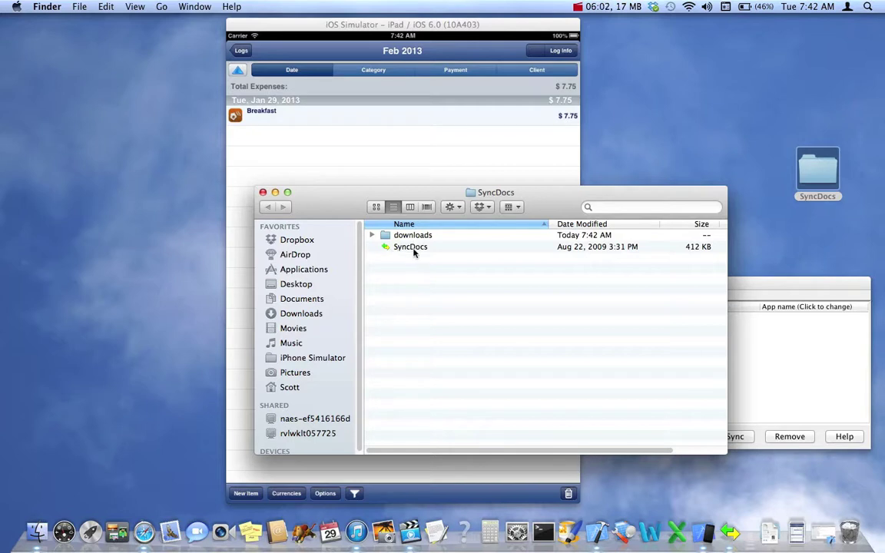
{"action": "double_click", "coordinate": [405, 235]}
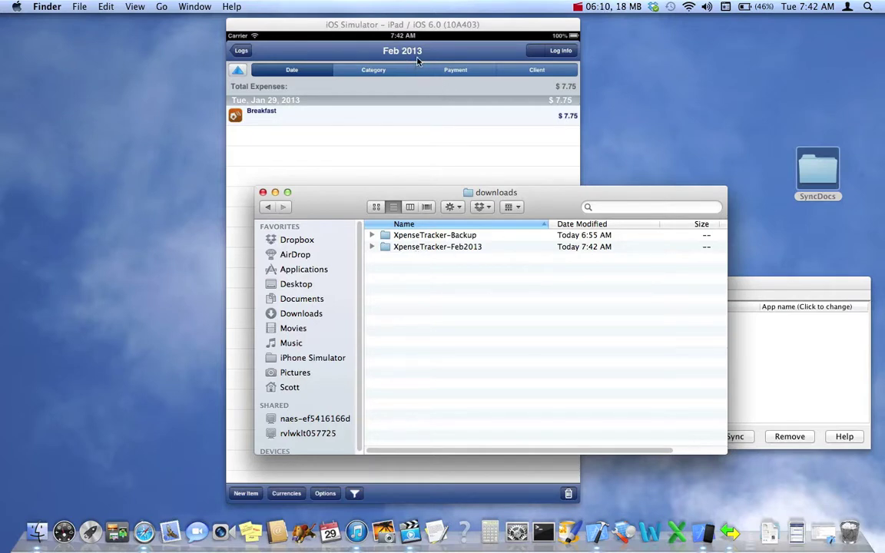
{"action": "left_click", "coordinate": [411, 247]}
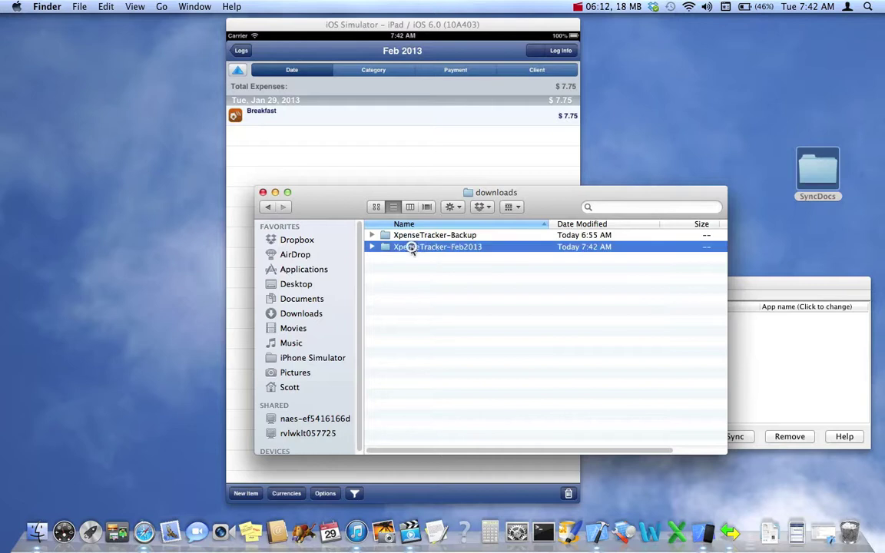
{"action": "double_click", "coordinate": [450, 247]}
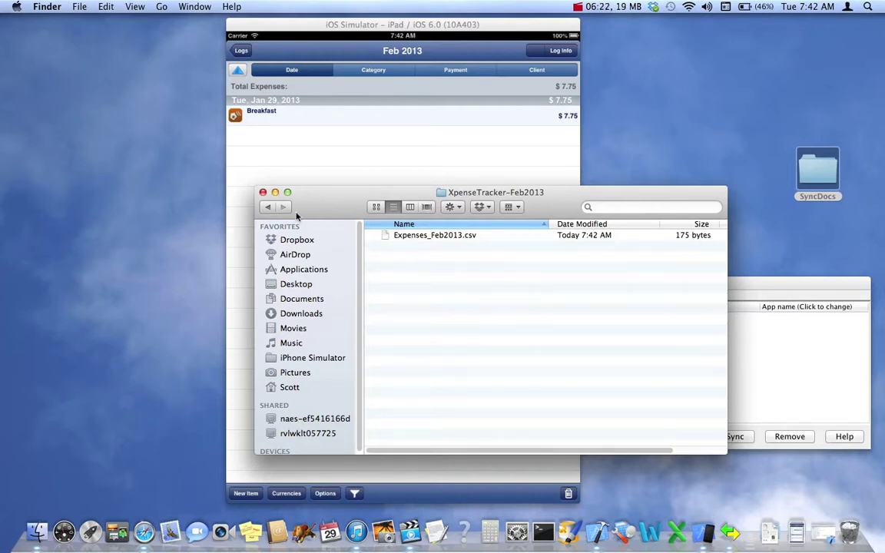
{"action": "left_click", "coordinate": [263, 192]}
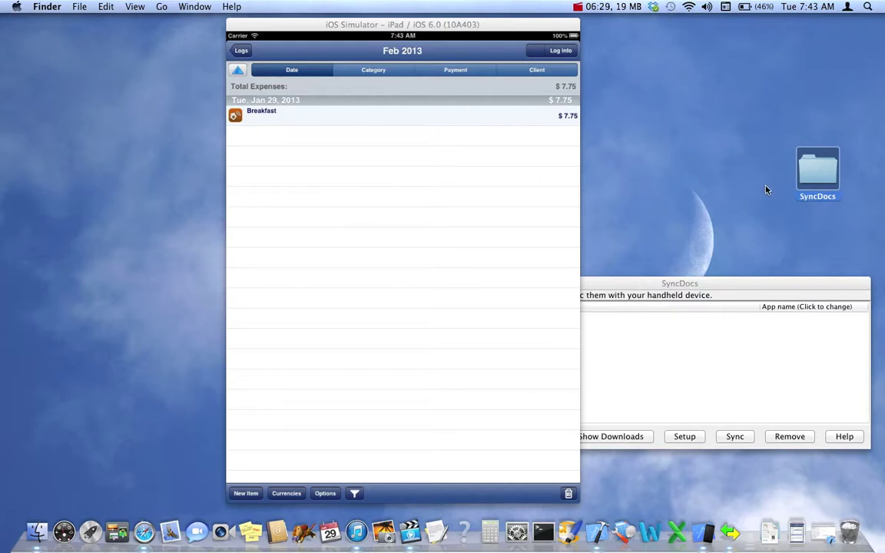
Step: Quit SyncDocs and set the export service to Dropbox in the XpenseTracker preferences, saving the change
{"action": "left_click", "coordinate": [751, 285]}
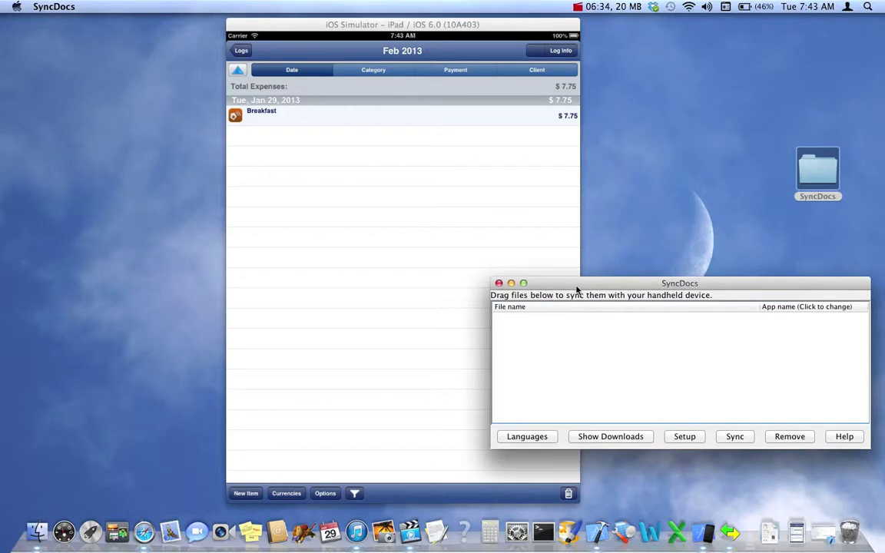
{"action": "key", "text": "super+q"}
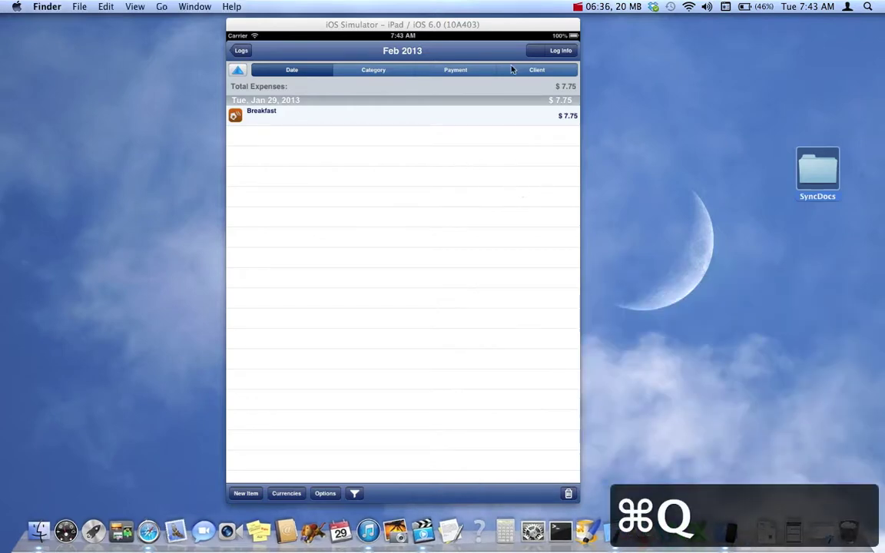
{"action": "left_click", "coordinate": [243, 51]}
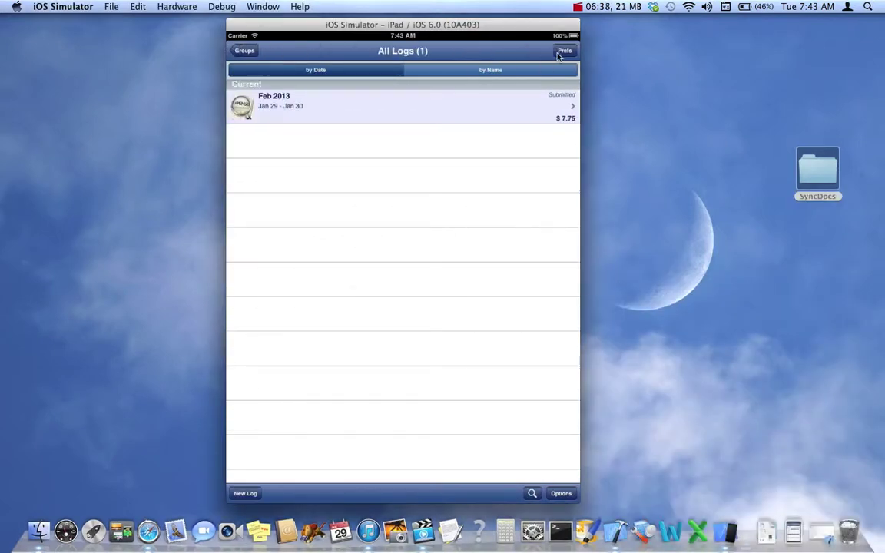
{"action": "left_click", "coordinate": [562, 50]}
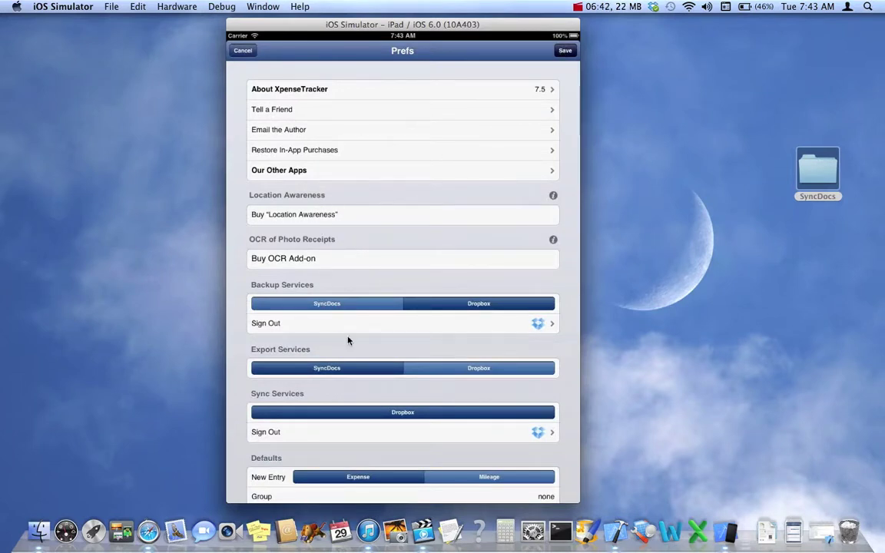
{"action": "left_click_drag", "start_coordinate": [348, 340], "coordinate": [352, 280]}
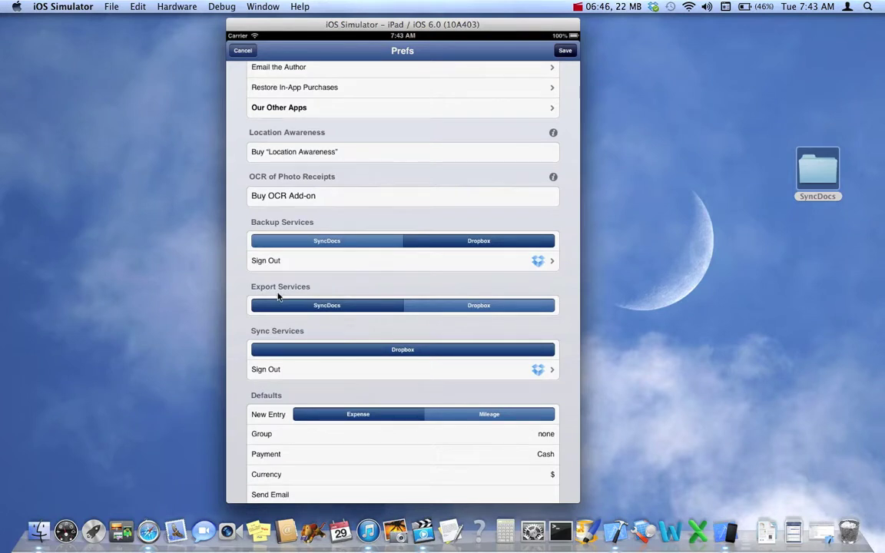
{"action": "left_click", "coordinate": [452, 307]}
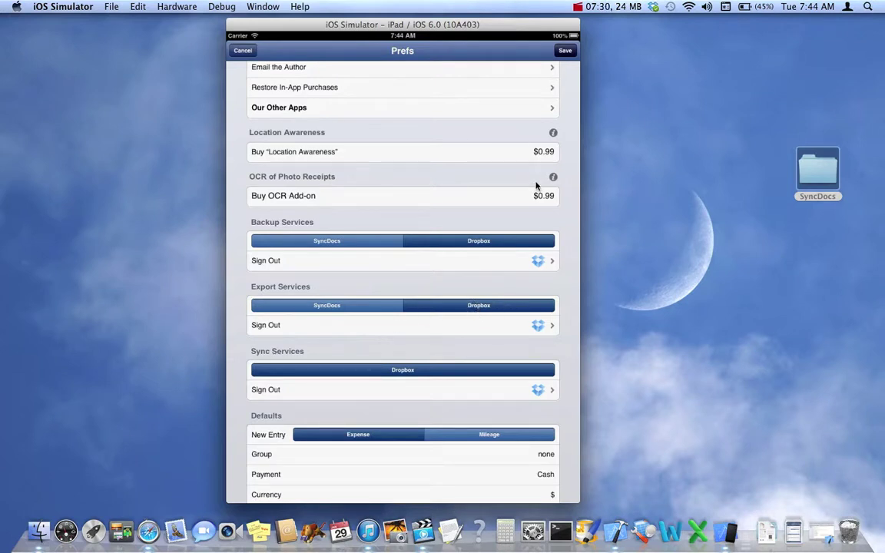
{"action": "left_click", "coordinate": [565, 53]}
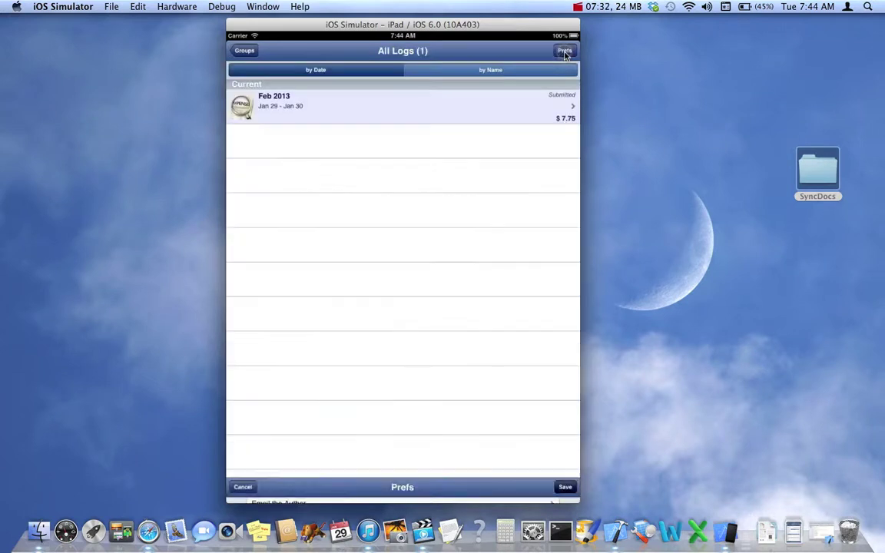
Step: Export all entries of the Feb 2013 log as CSV to Dropbox
{"action": "left_click", "coordinate": [449, 110]}
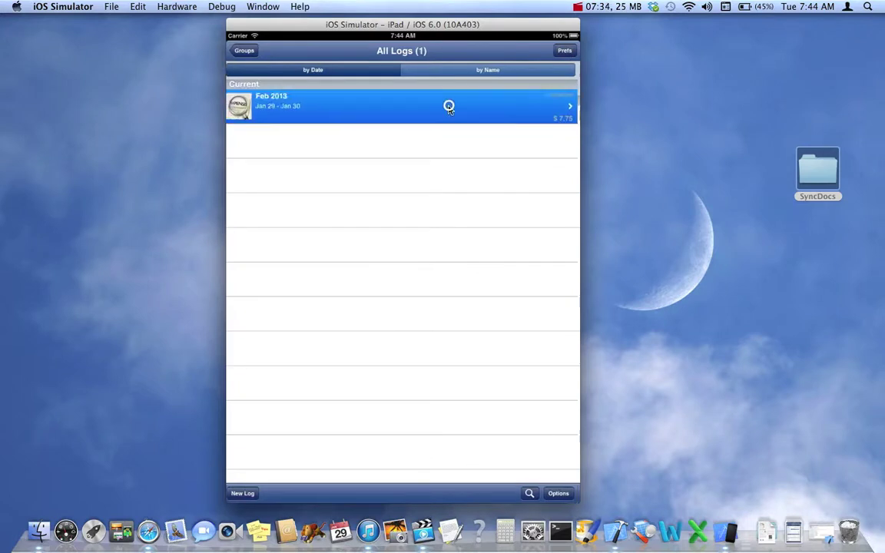
{"action": "left_click", "coordinate": [241, 51]}
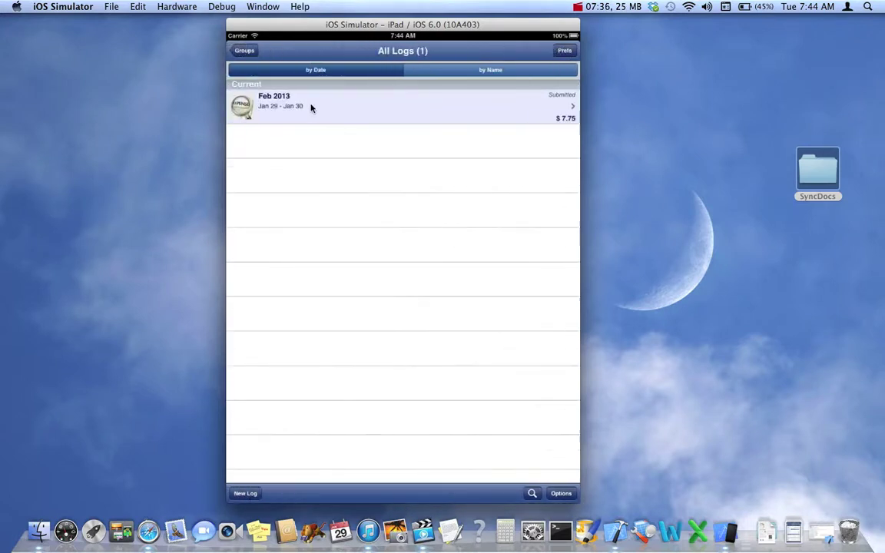
{"action": "left_click", "coordinate": [470, 109]}
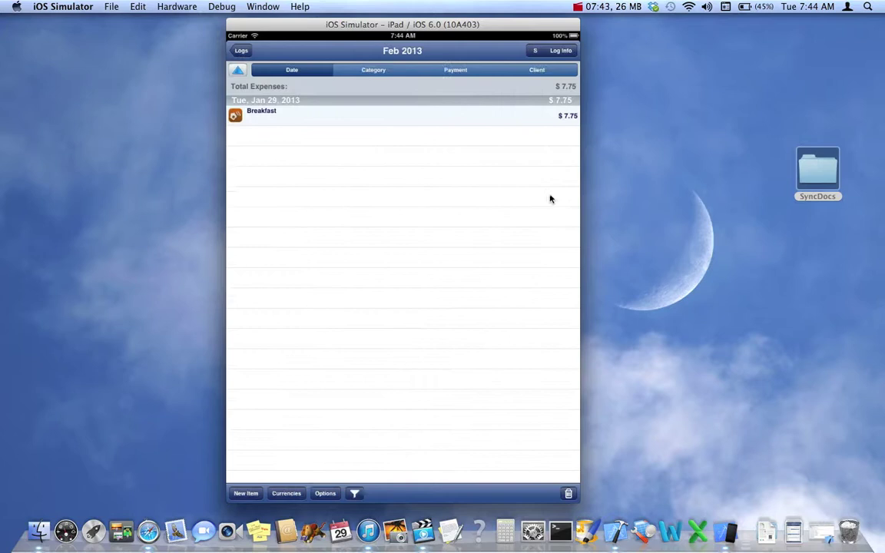
{"action": "left_click", "coordinate": [335, 493]}
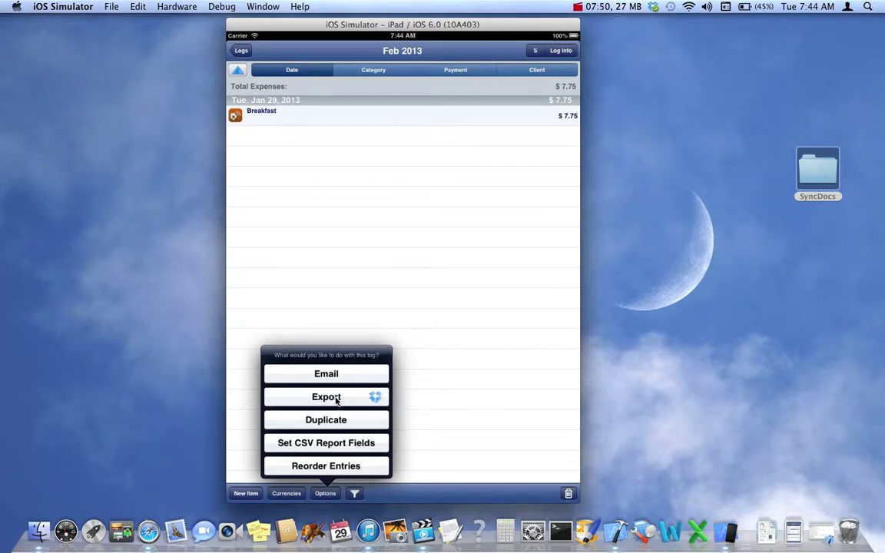
{"action": "left_click", "coordinate": [336, 400]}
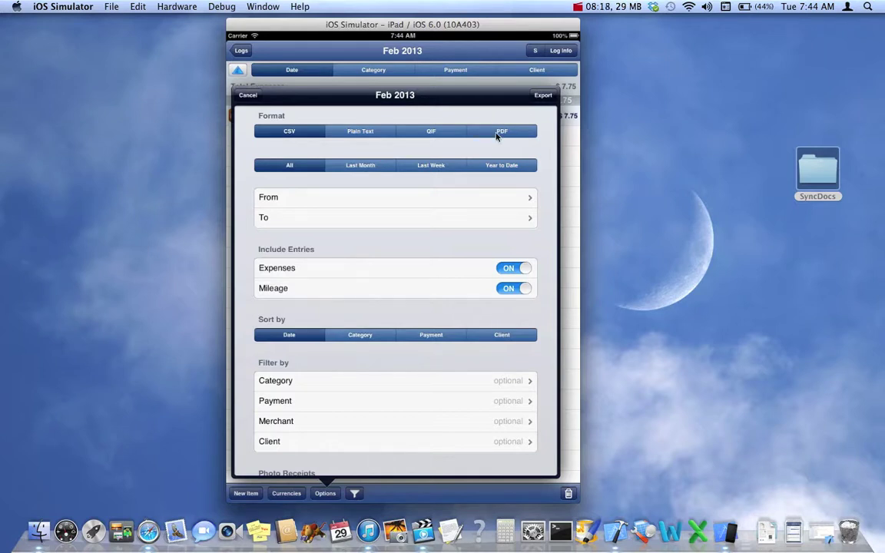
{"action": "left_click", "coordinate": [543, 96]}
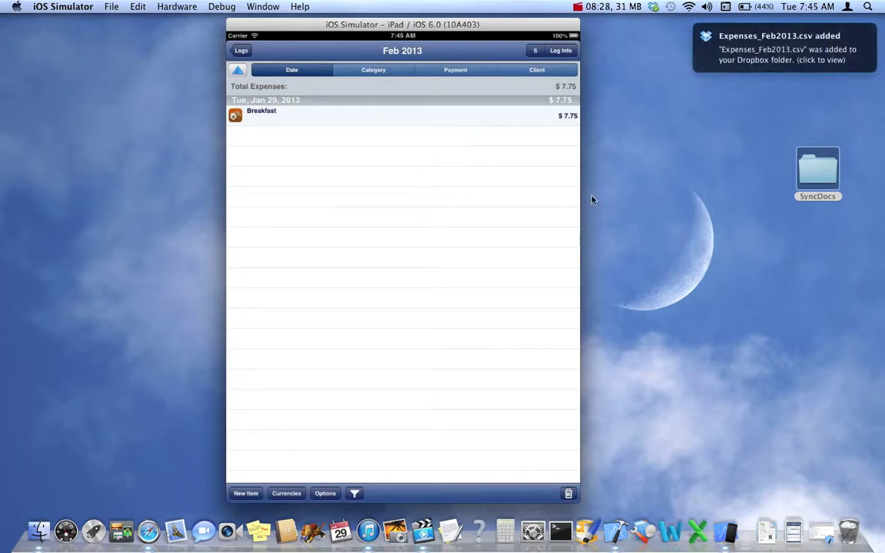
Step: Open the Dropbox folder on the Mac and examine the exported XpenseTracker-Feb2013 folder under Apps > XpenseTracker
{"action": "mouse_move", "coordinate": [711, 33]}
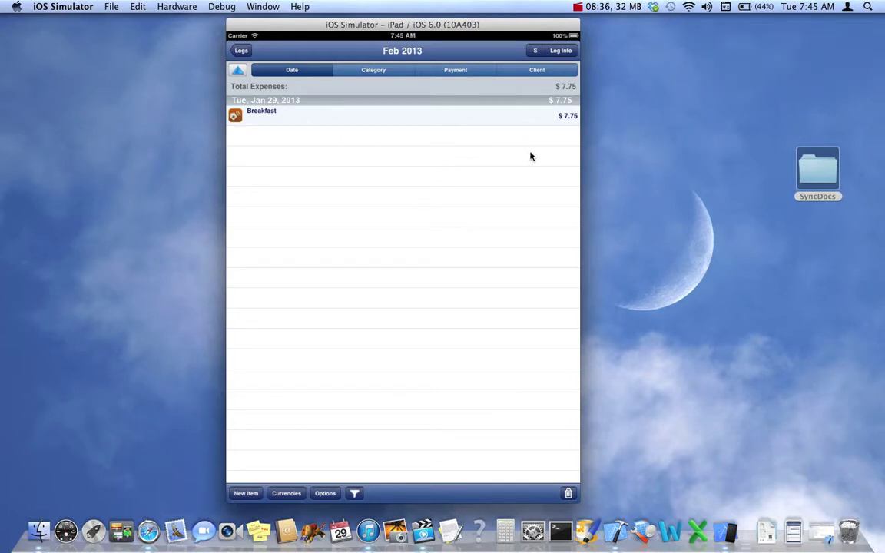
{"action": "left_click", "coordinate": [655, 9]}
{"action": "left_click", "coordinate": [658, 22]}
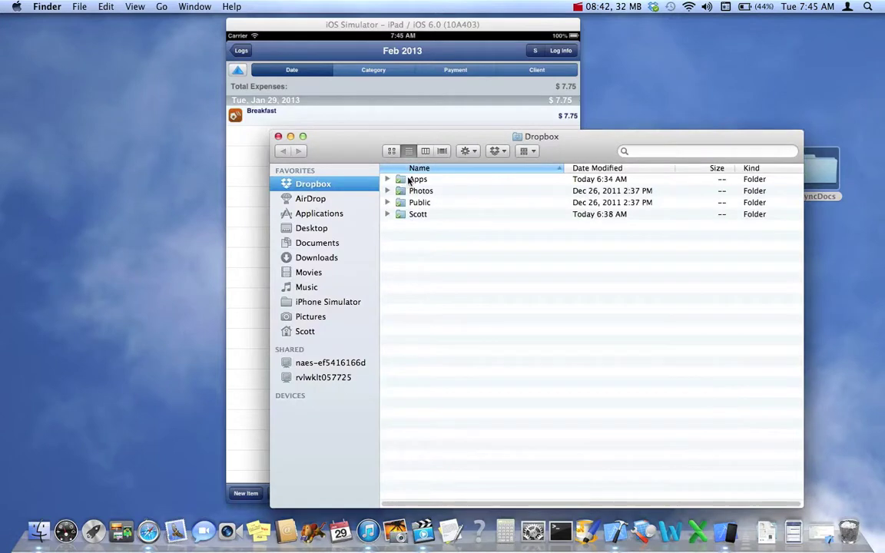
{"action": "double_click", "coordinate": [410, 179]}
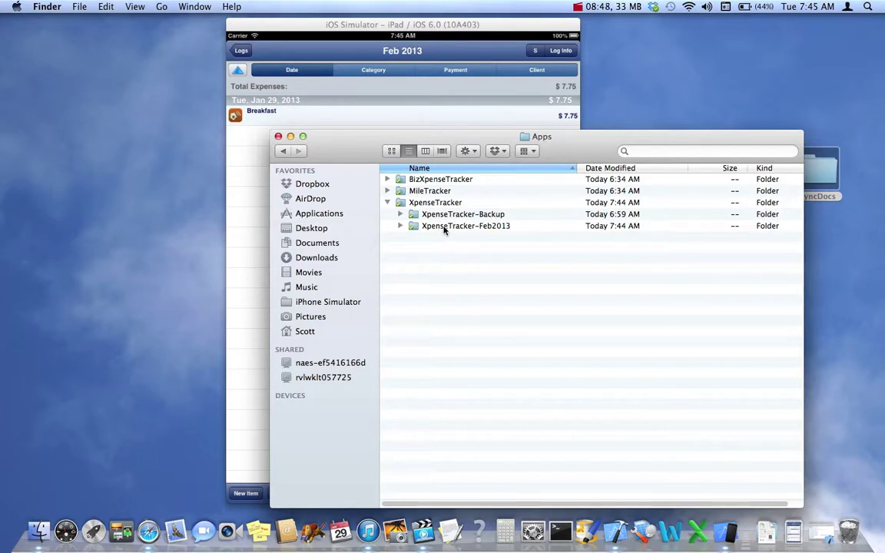
{"action": "double_click", "coordinate": [443, 229]}
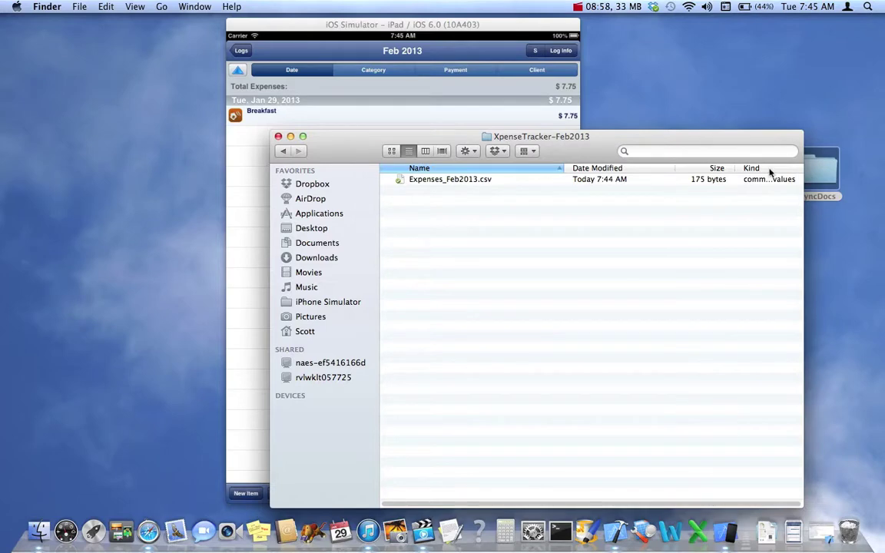
Step: Compare it with the XpenseTracker-Feb2013 folder in the SyncDocs downloads folder, and close both folder windows
{"action": "double_click", "coordinate": [819, 168]}
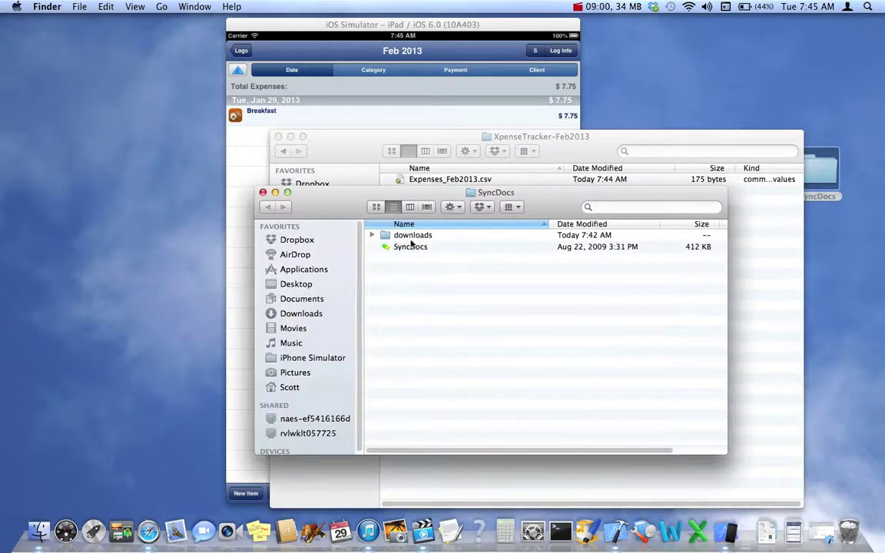
{"action": "double_click", "coordinate": [410, 235]}
{"action": "left_click", "coordinate": [433, 247]}
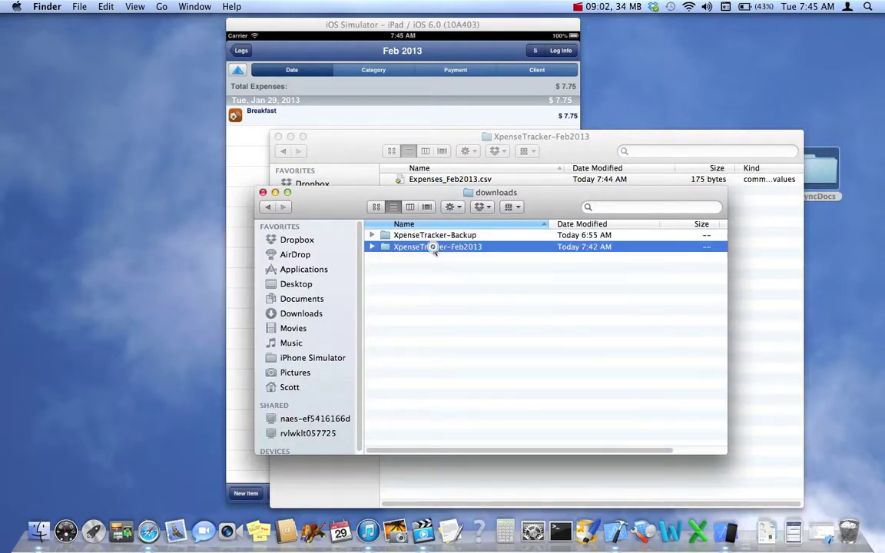
{"action": "double_click", "coordinate": [432, 247]}
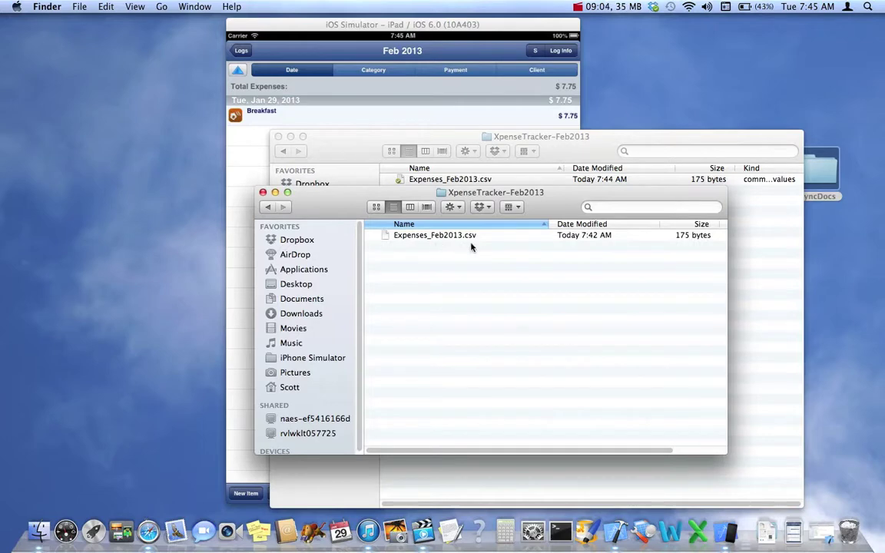
{"action": "left_click", "coordinate": [263, 193]}
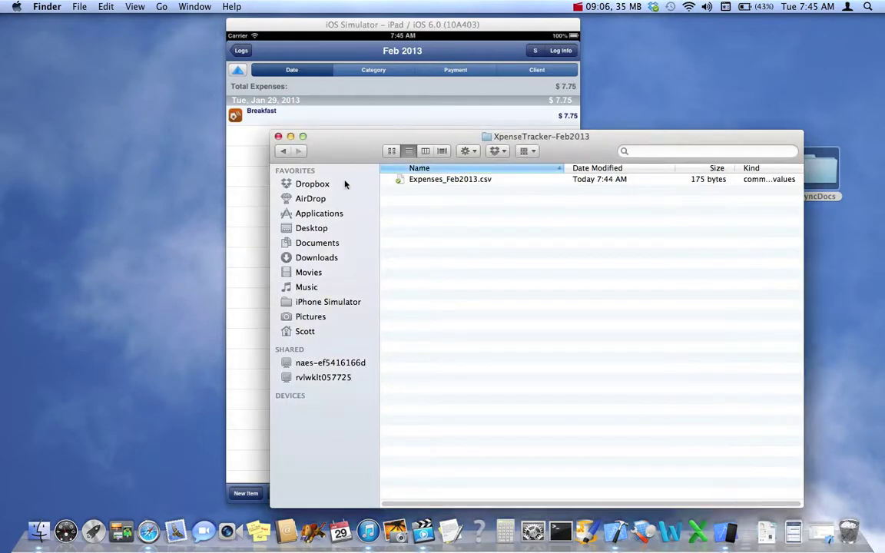
{"action": "left_click", "coordinate": [278, 136]}
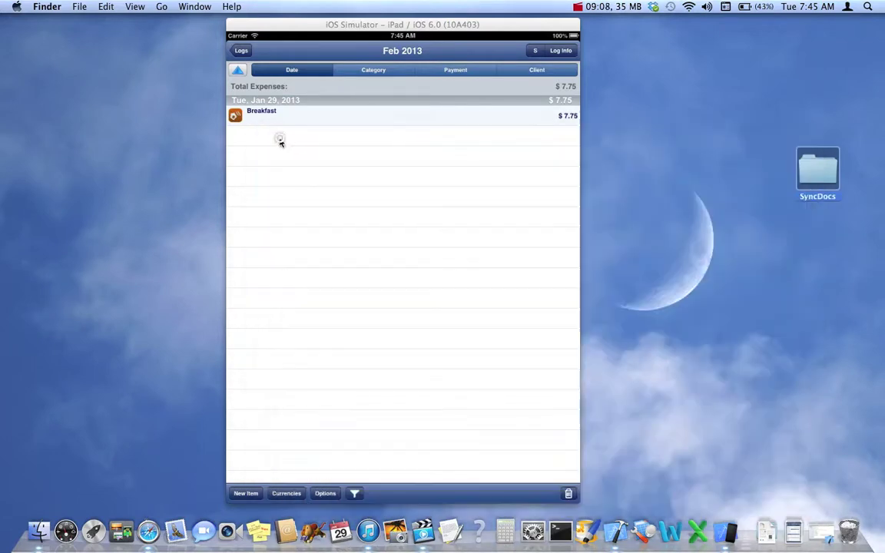